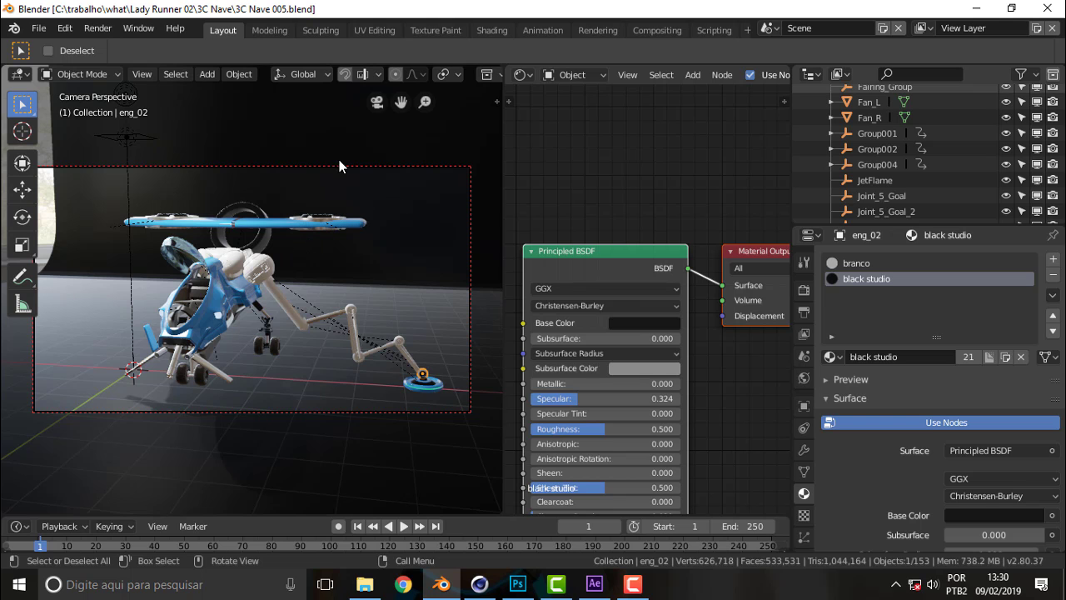
Orbit to a frontal angle on the blue flying vehicle and zoom in close
mouse_move(280, 227)
middle_down()
mouse_move(335, 218)
mouse_move(323, 189)
middle_up()
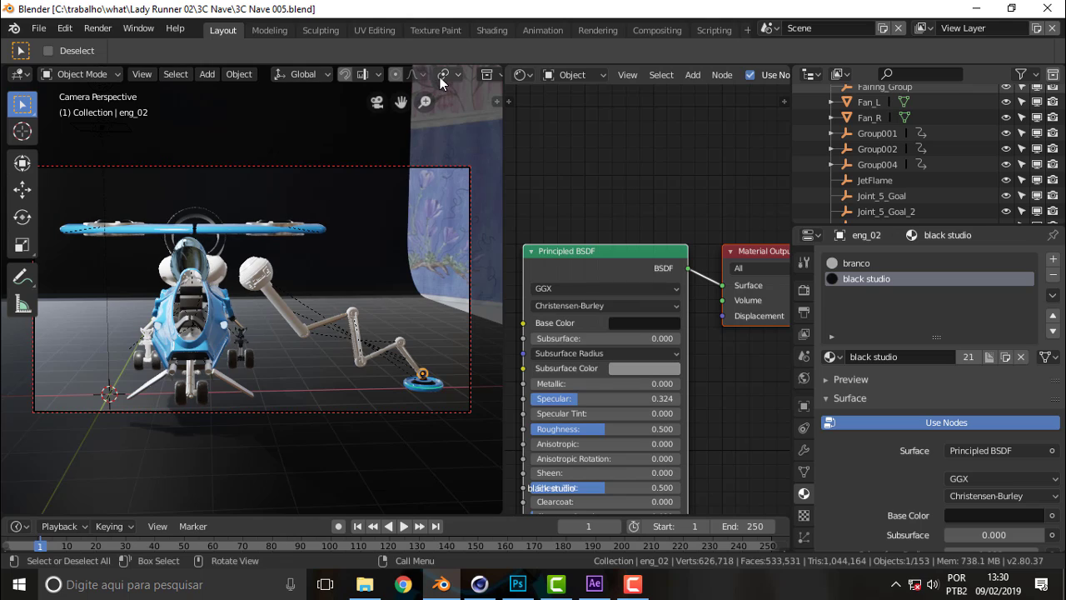
mouse_move(404, 103)
middle_down()
mouse_move(348, 229)
mouse_move(414, 213)
mouse_move(373, 218)
middle_up()
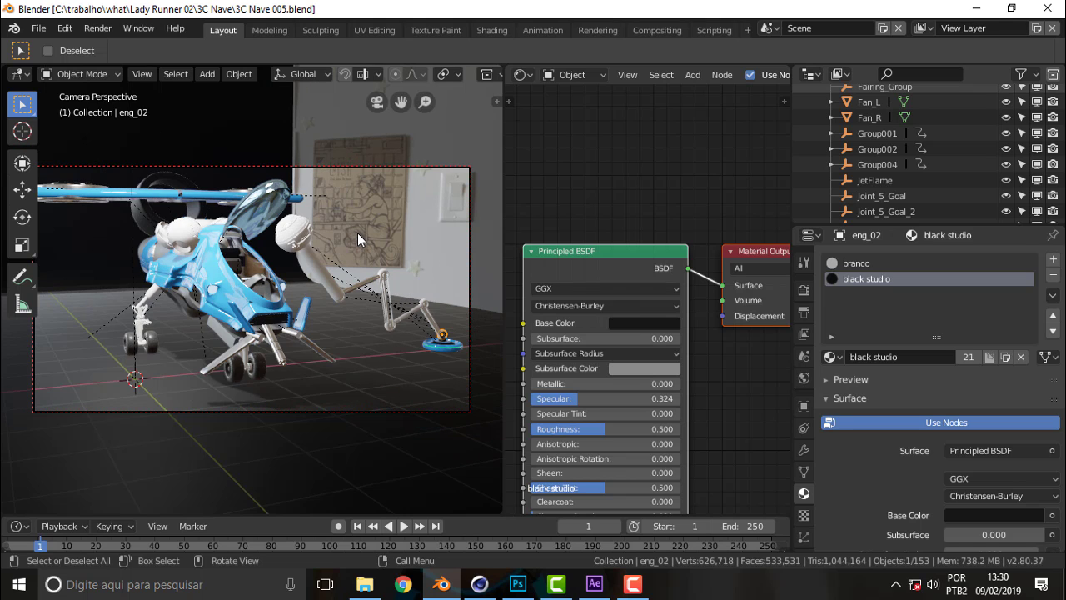
middle_drag(360, 235, 296, 236)
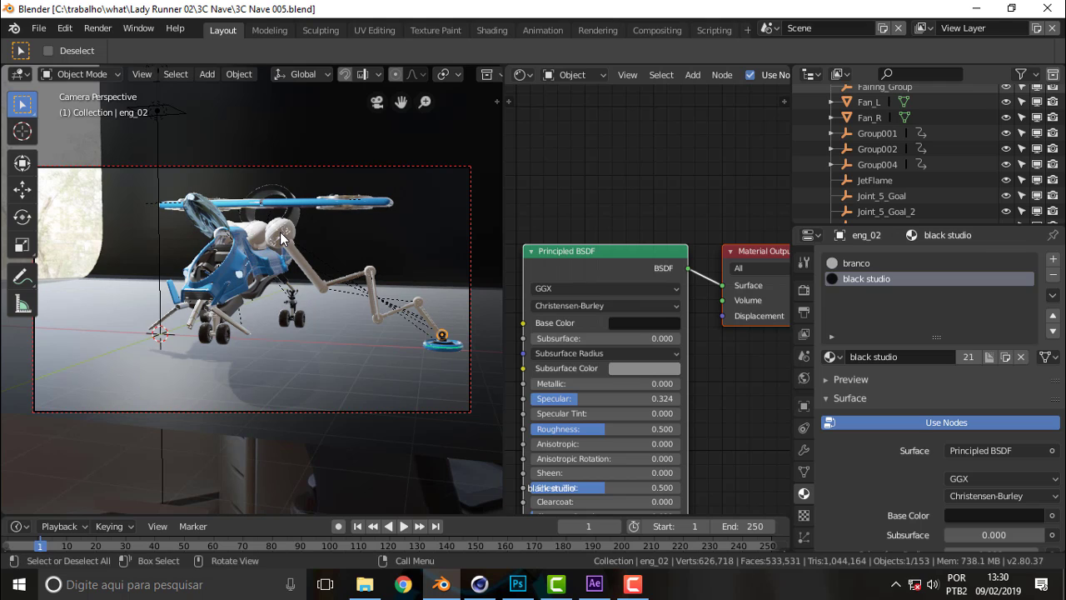
middle_drag(400, 113, 334, 223)
scroll(333, 223, up, 3)
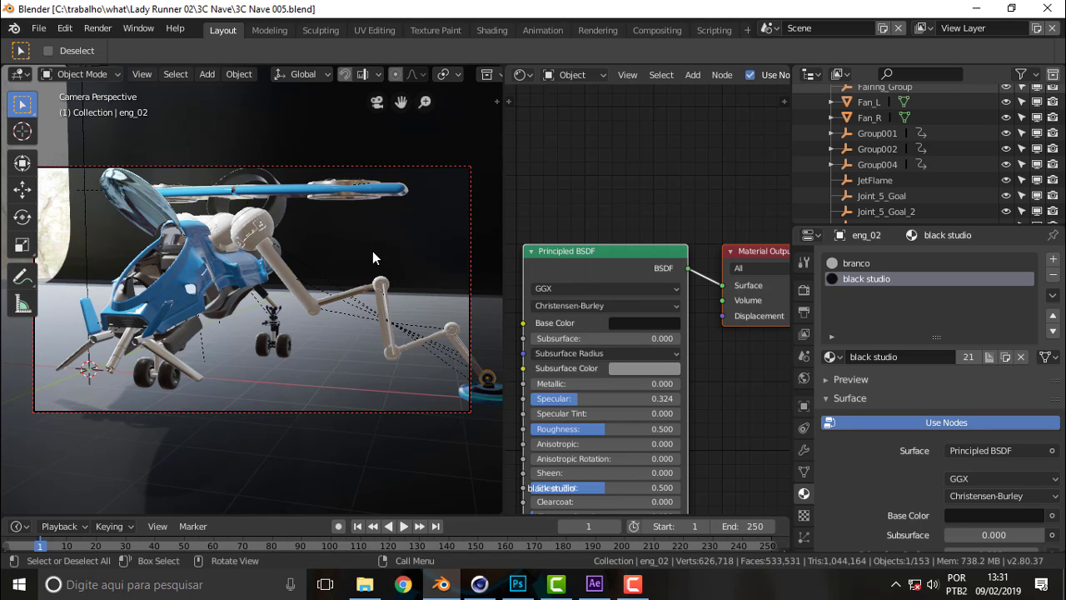
scroll(372, 244, up, 2)
scroll(372, 244, up, 2)
scroll(372, 244, down, 2)
scroll(372, 244, down, 2)
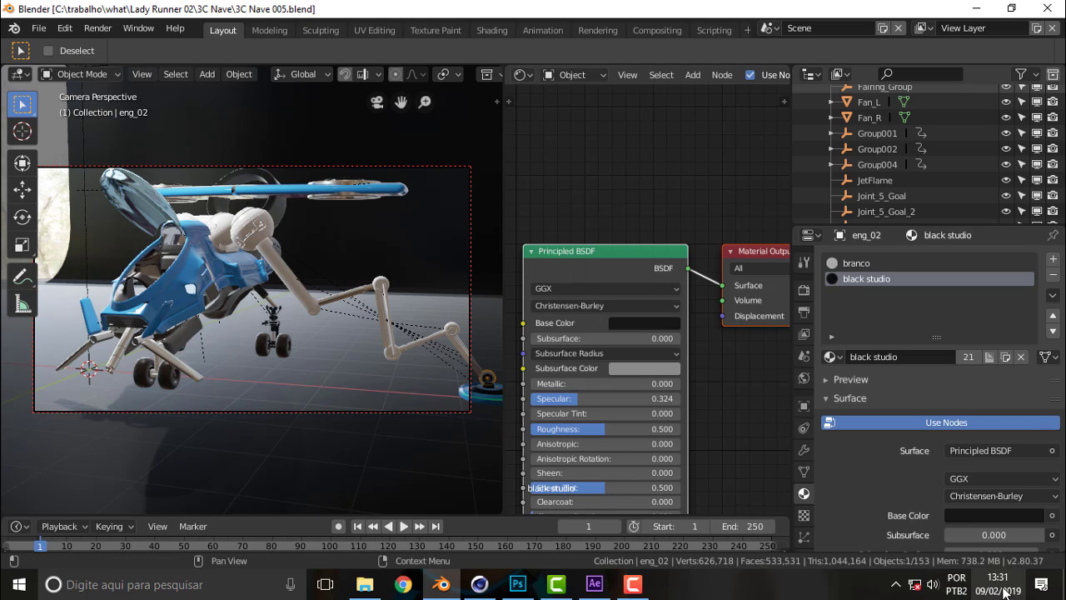
mouse_move(998, 584)
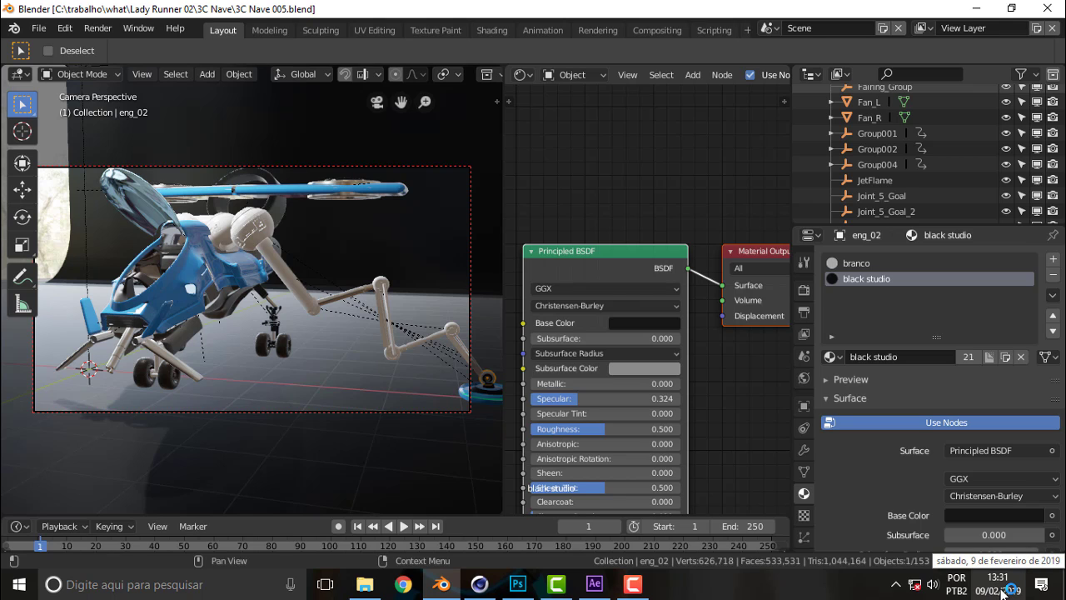
click(1004, 592)
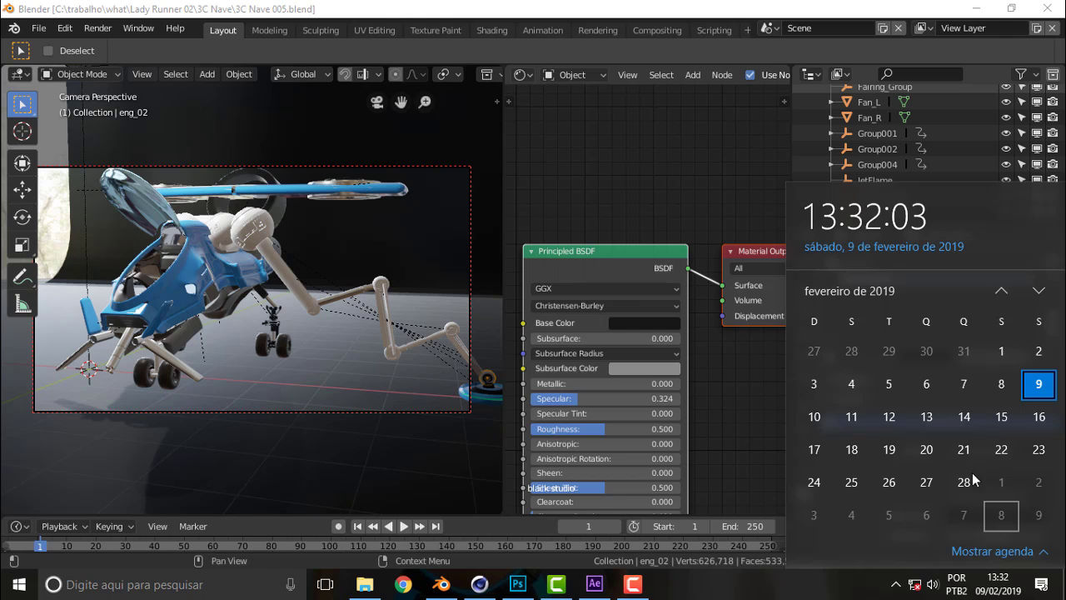
click(745, 393)
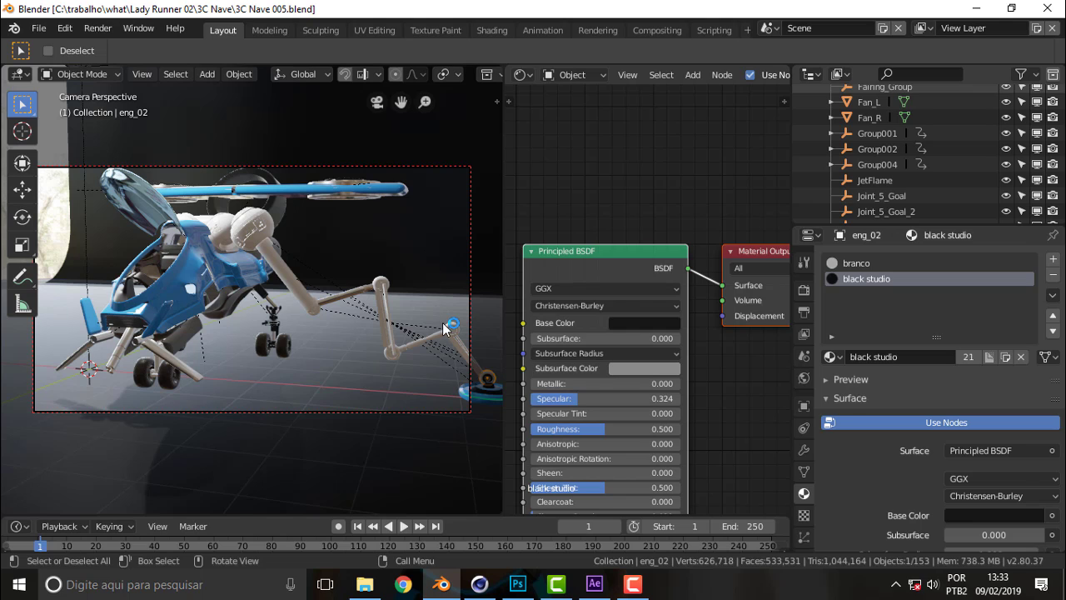
Preview the Lady Runner 2 credits in After Effects, then park at the LADY RUNNER - MILES frame
click(594, 585)
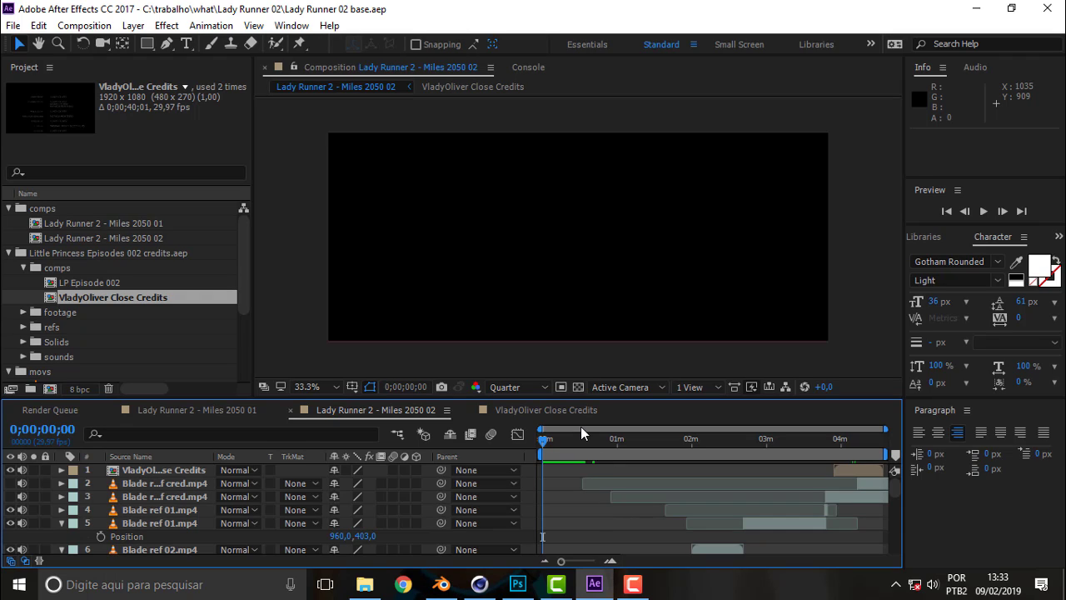
key(space)
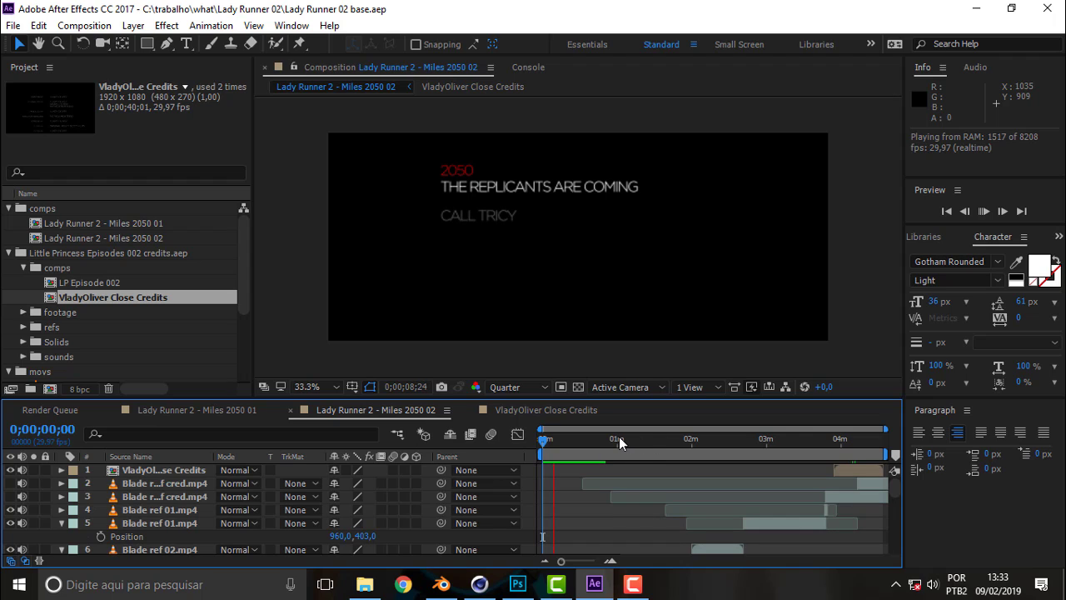
key(space)
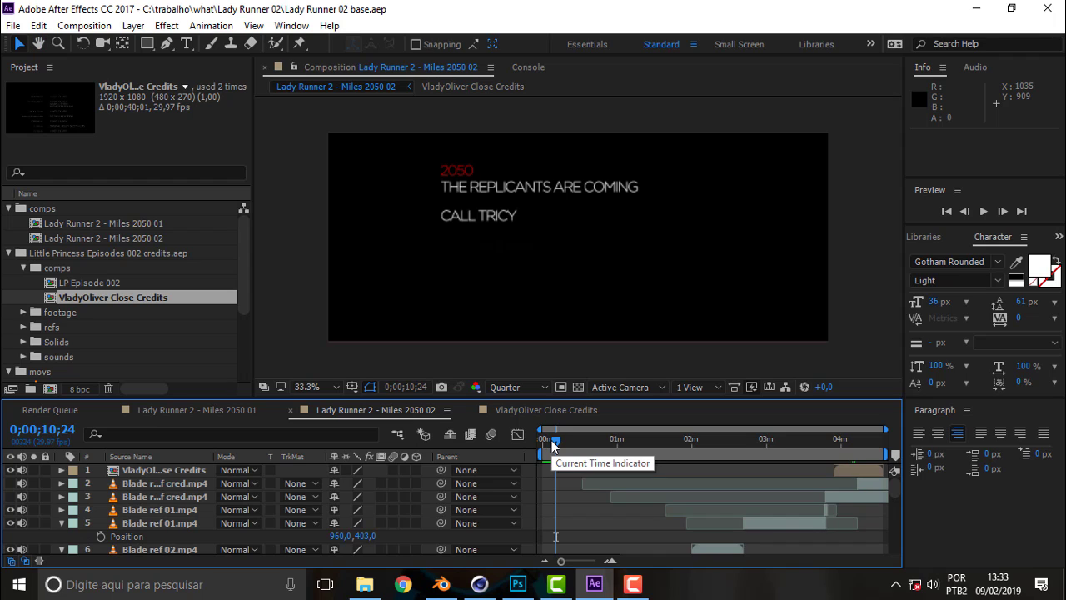
drag(558, 447, 566, 451)
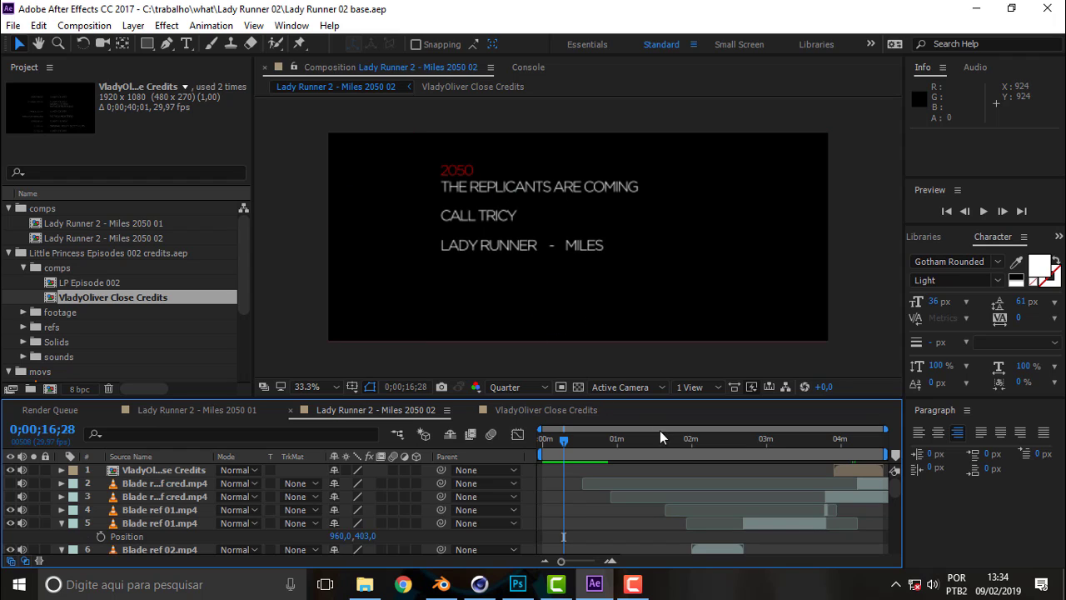
drag(895, 484, 896, 559)
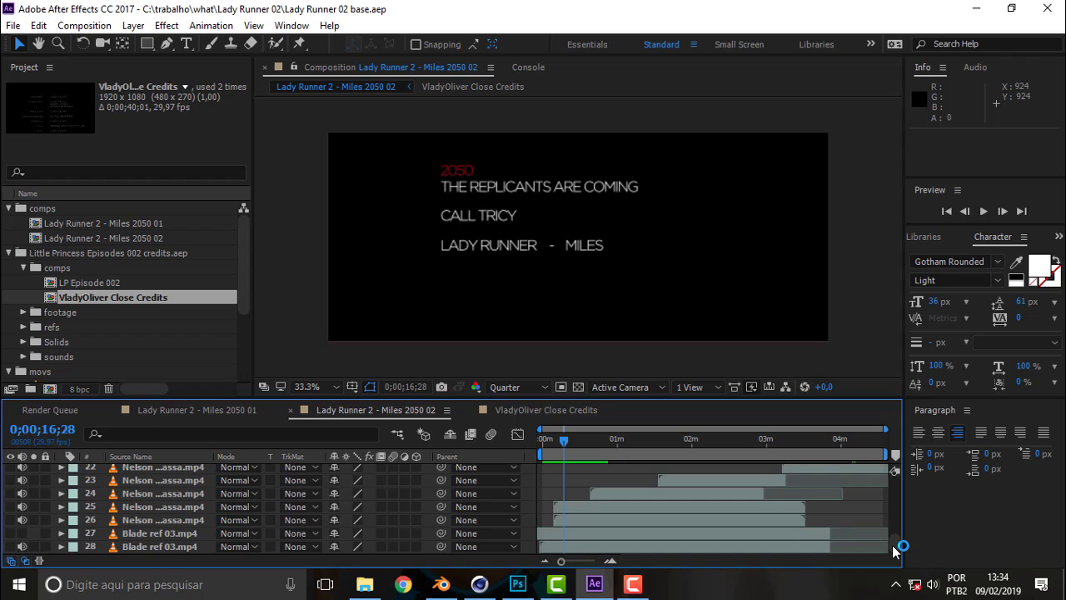
drag(897, 550, 892, 499)
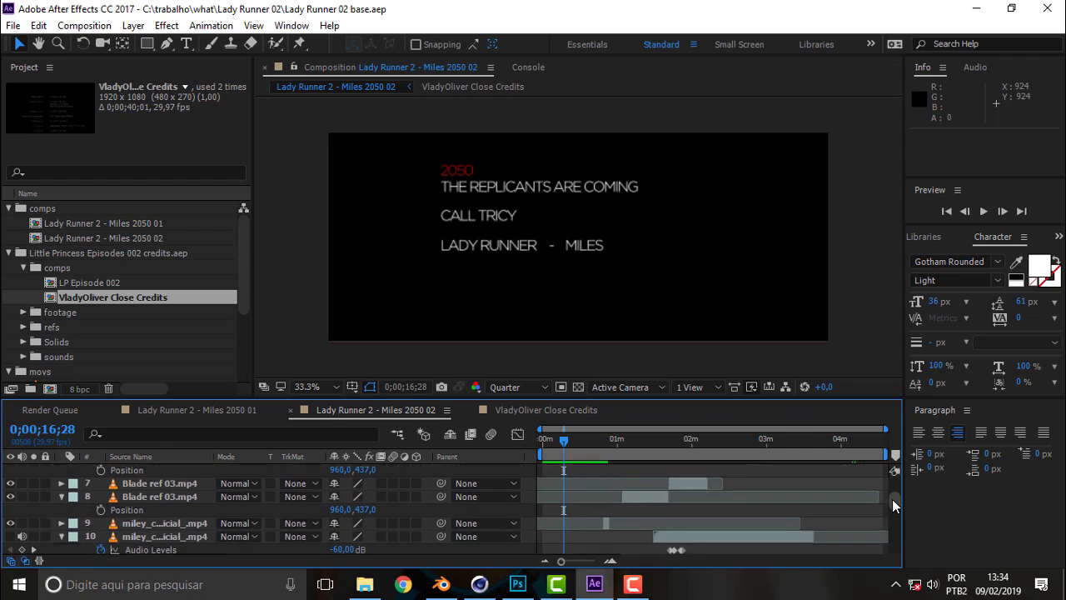
scroll(892, 499, up, 1)
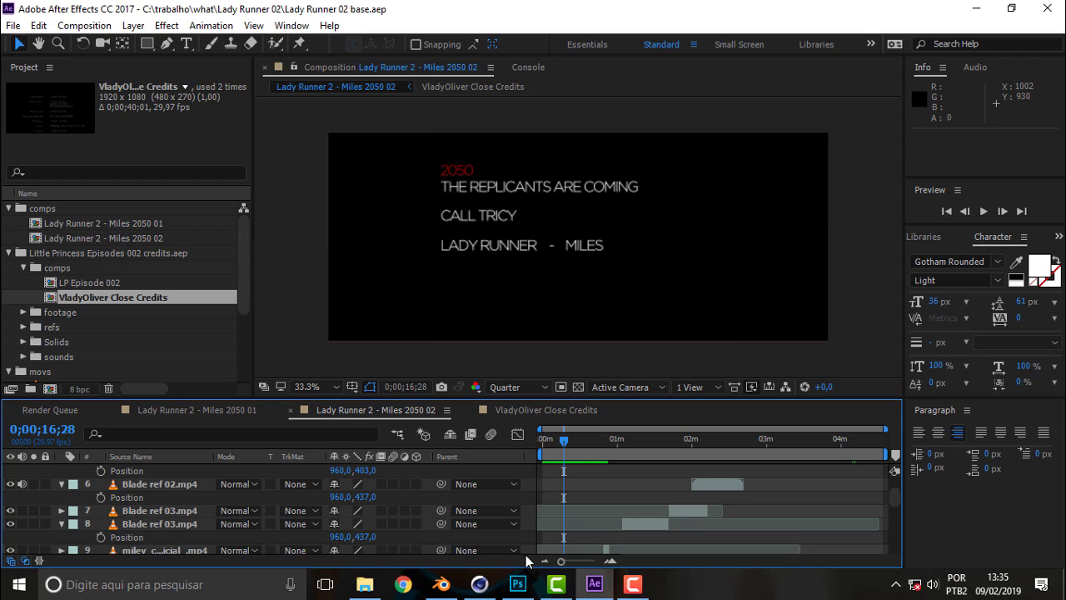
Reposition the Bradbury Building and archint 24 05 windows so archint overlaps on the right
click(523, 585)
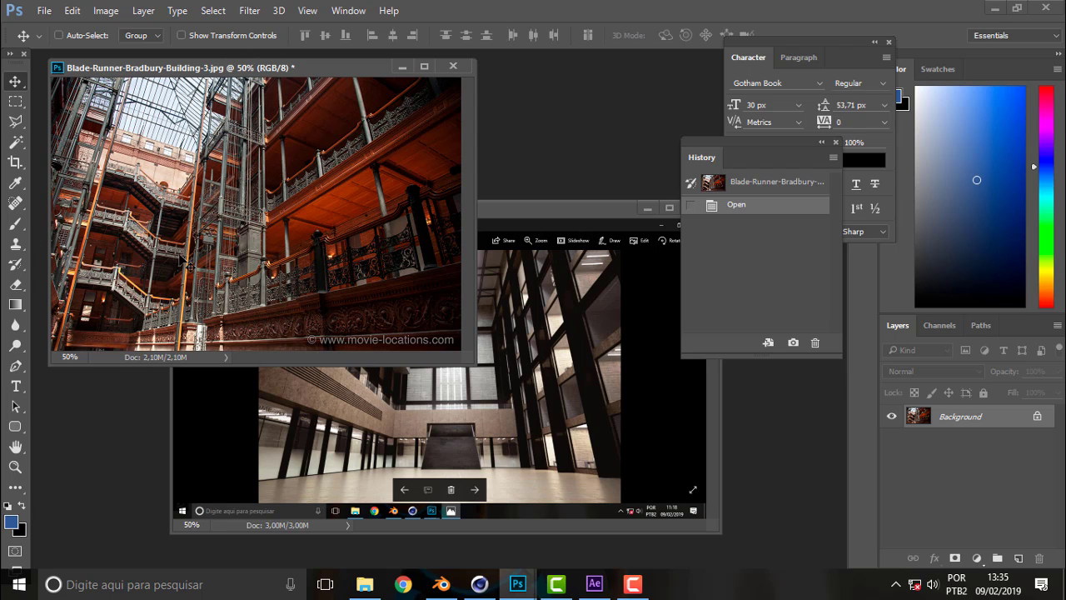
drag(312, 74, 319, 72)
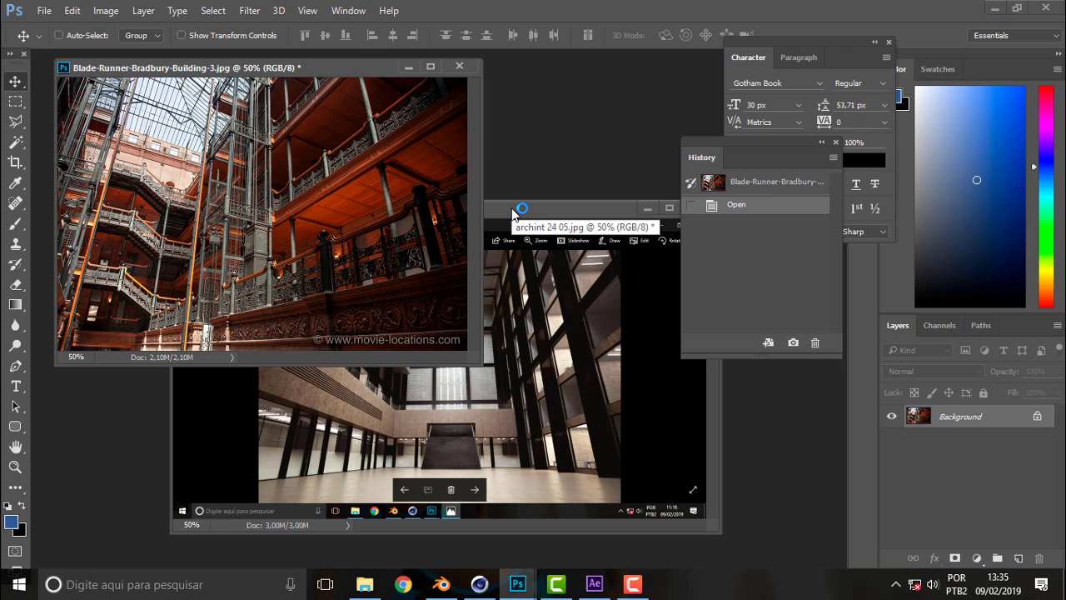
drag(514, 208, 450, 195)
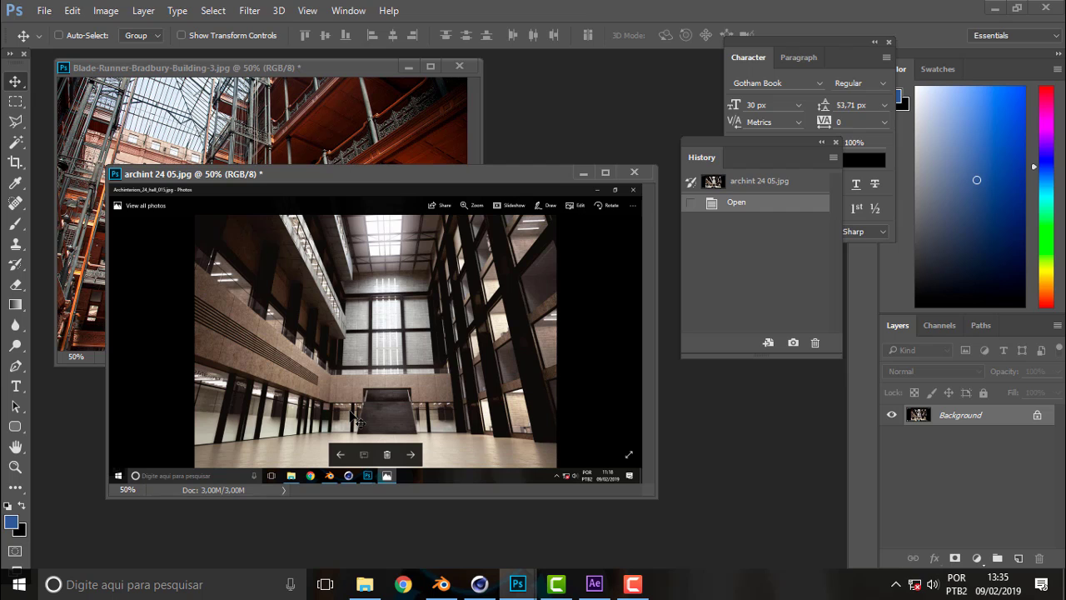
drag(400, 177, 444, 209)
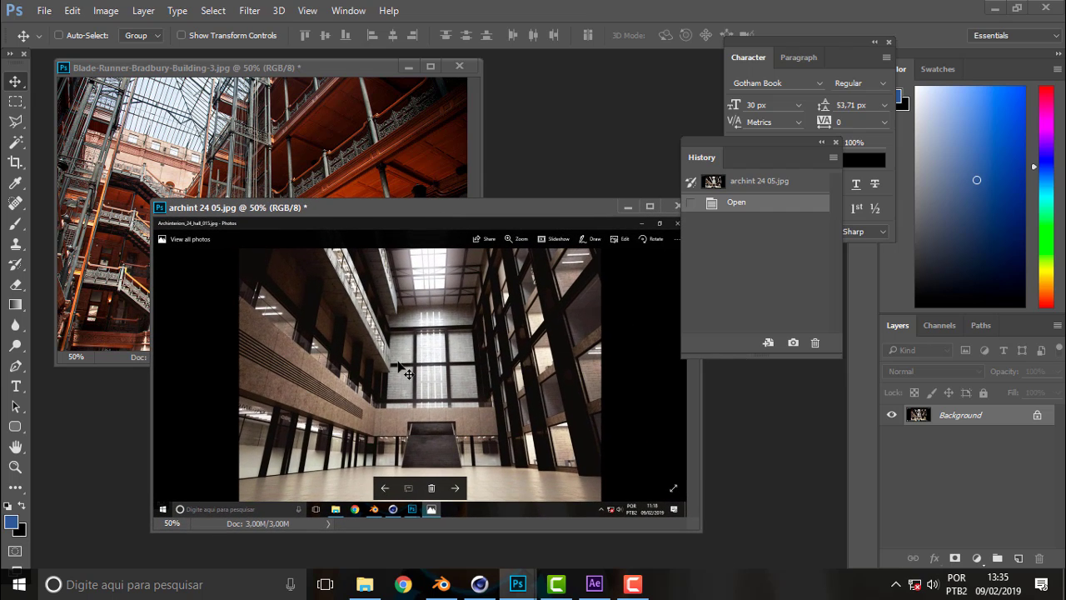
mouse_move(471, 210)
mouse_down()
mouse_move(516, 214)
mouse_move(479, 207)
mouse_up()
Bring the Bradbury Building photo forward to compare, then return archint 24 05 to the front
click(341, 65)
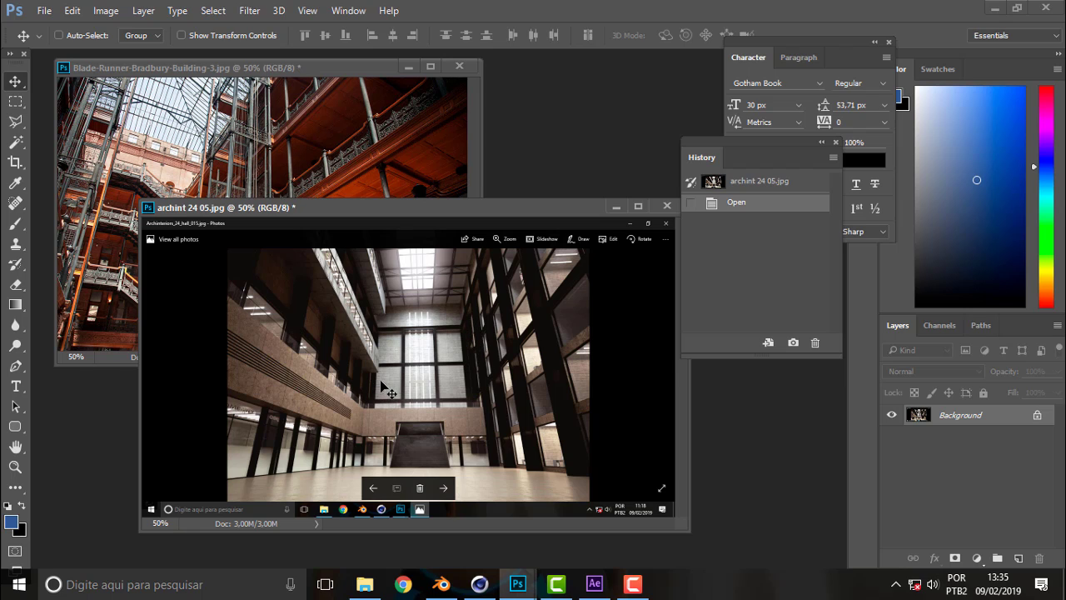
click(338, 68)
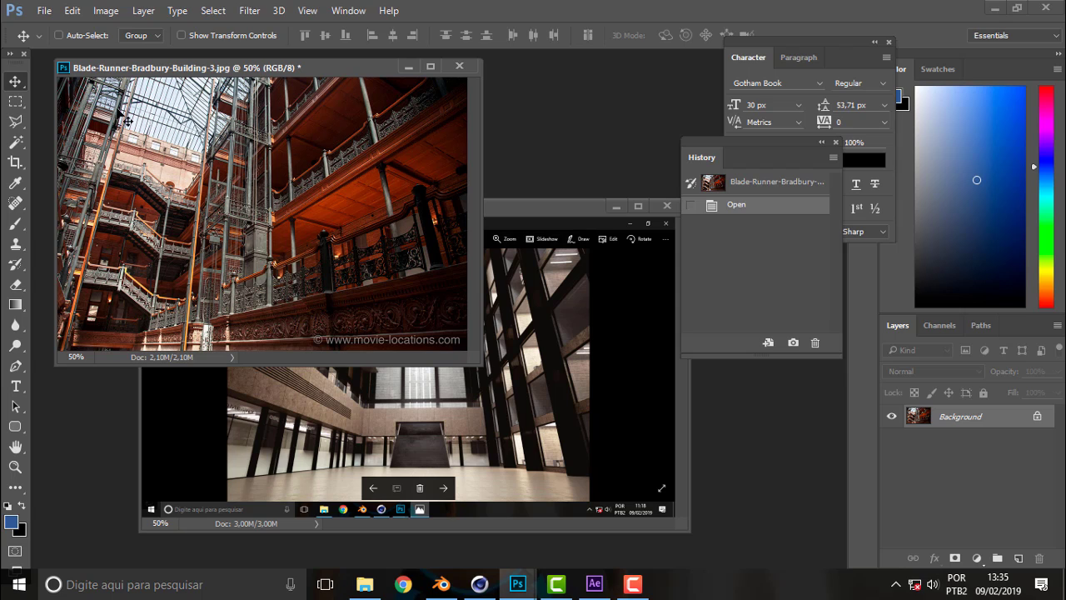
click(523, 208)
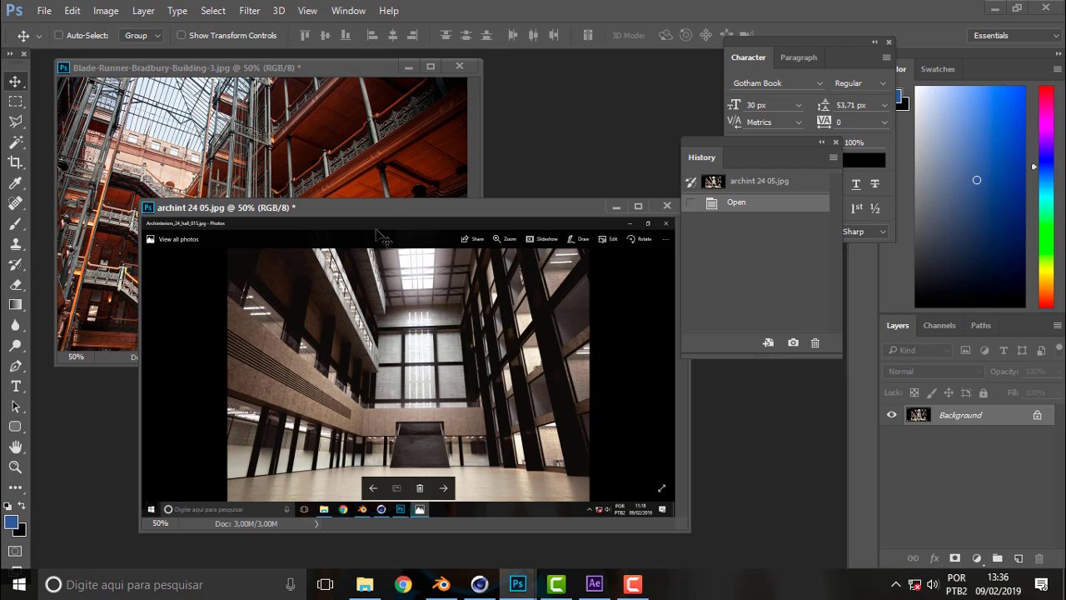
Move the archint 24 05 window right and compare it against the Bradbury photo
mouse_move(377, 207)
mouse_down()
mouse_move(529, 239)
mouse_move(479, 182)
mouse_up()
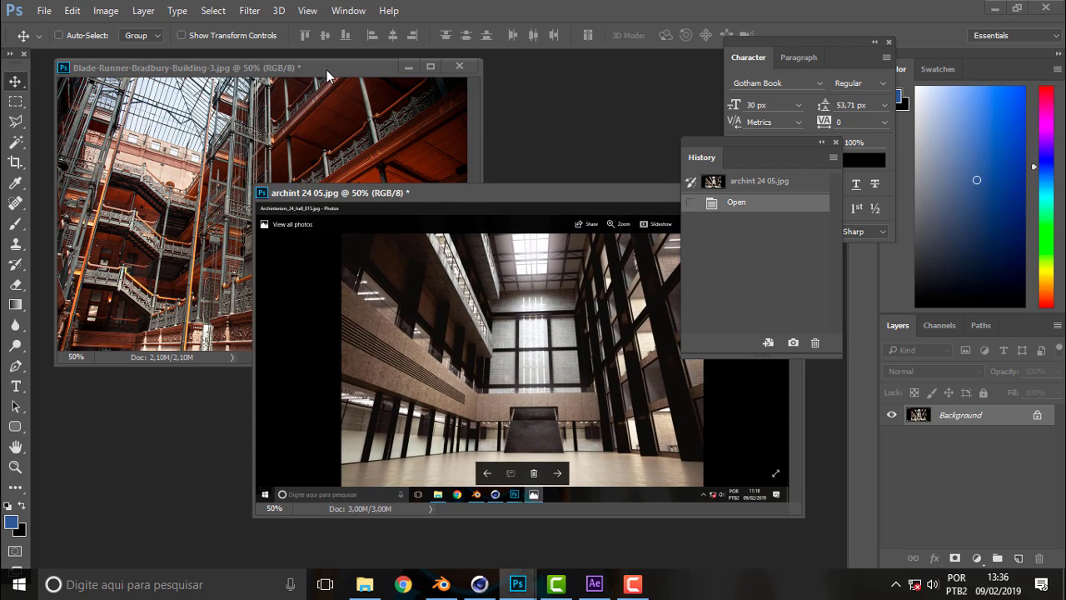
click(327, 70)
click(524, 188)
Shift archint 24 05 left over the Bradbury photo and leave it in front
drag(528, 193, 390, 205)
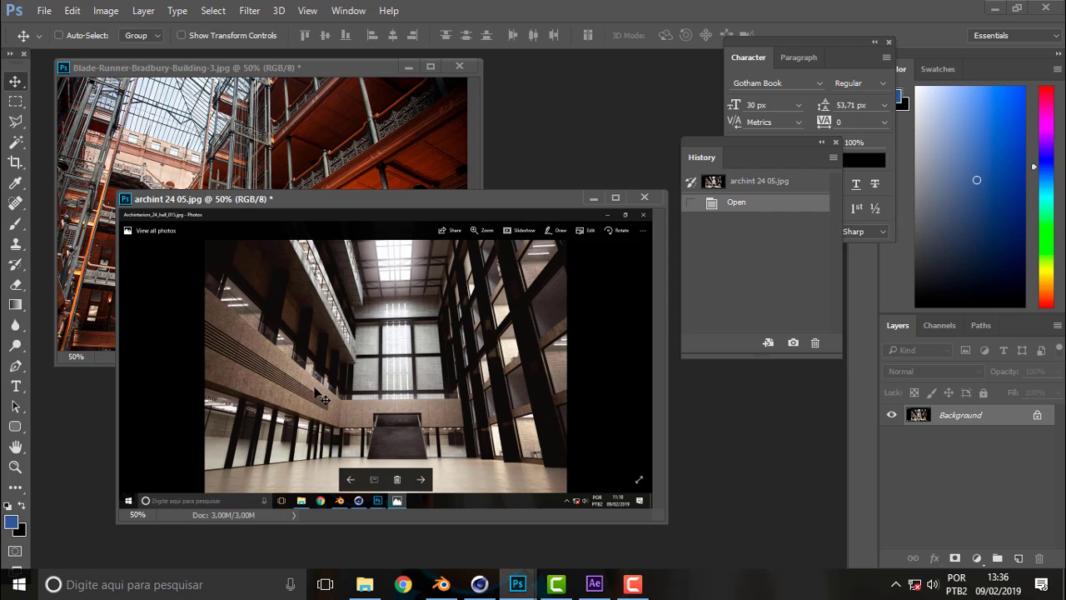
click(305, 67)
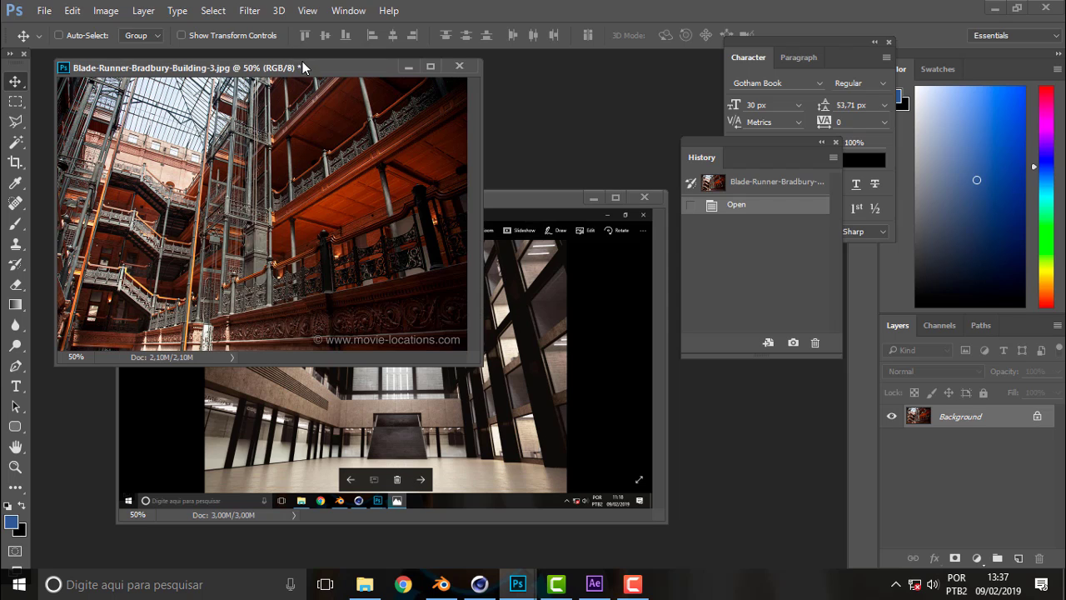
click(517, 210)
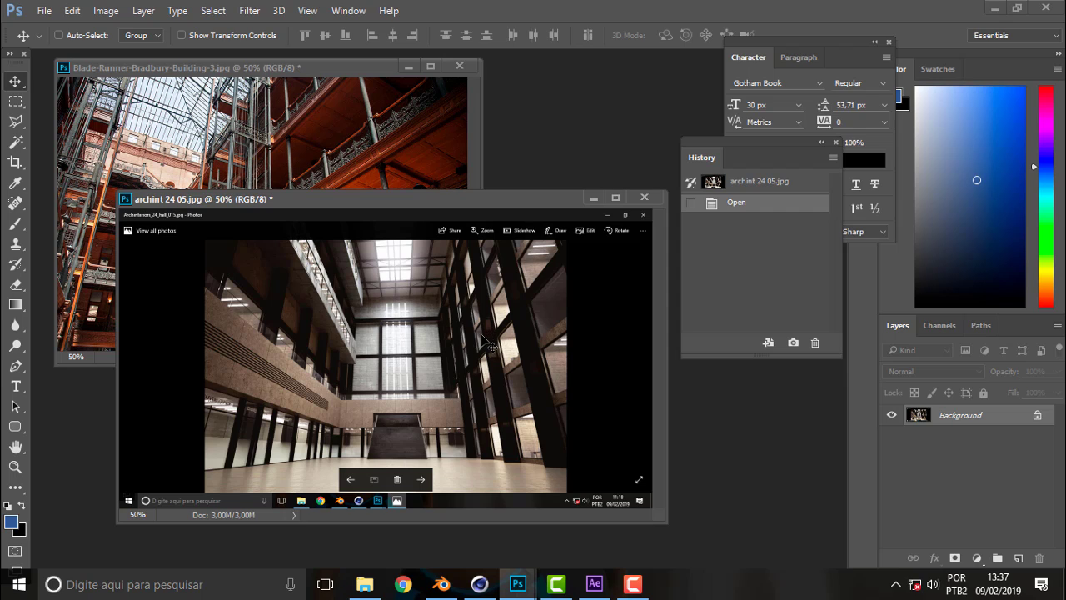
Nudge the archint 24 05 window up-left, then return to After Effects
drag(431, 199, 404, 155)
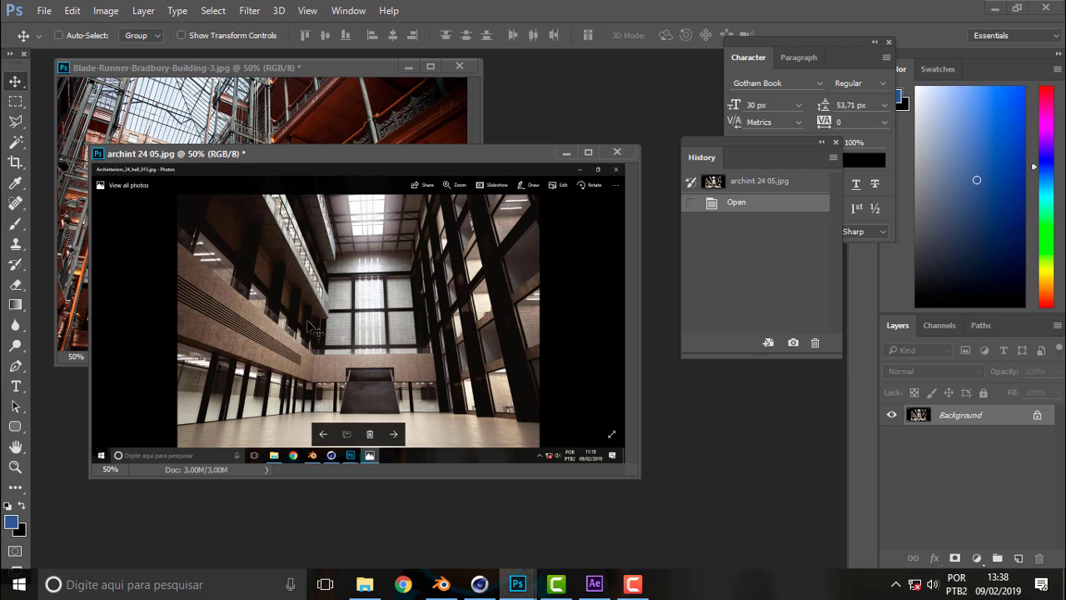
click(594, 586)
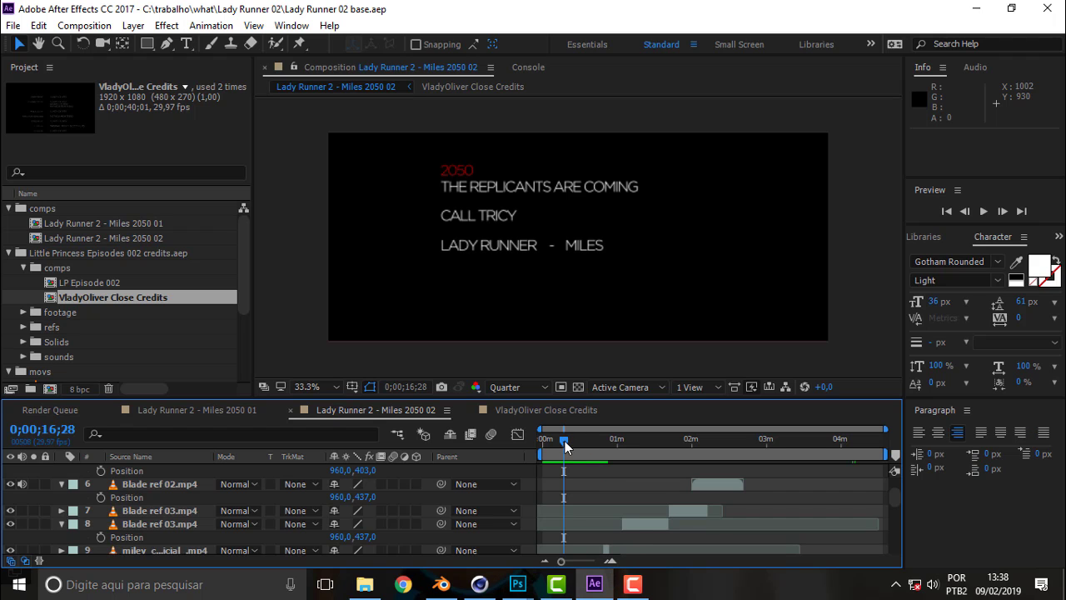
Scrub the playhead back to 0;00;15;21 to preview the credits fading
mouse_move(565, 446)
mouse_down()
mouse_move(543, 446)
mouse_move(565, 445)
mouse_up()
mouse_move(572, 438)
mouse_down()
mouse_move(546, 445)
mouse_move(569, 454)
mouse_up()
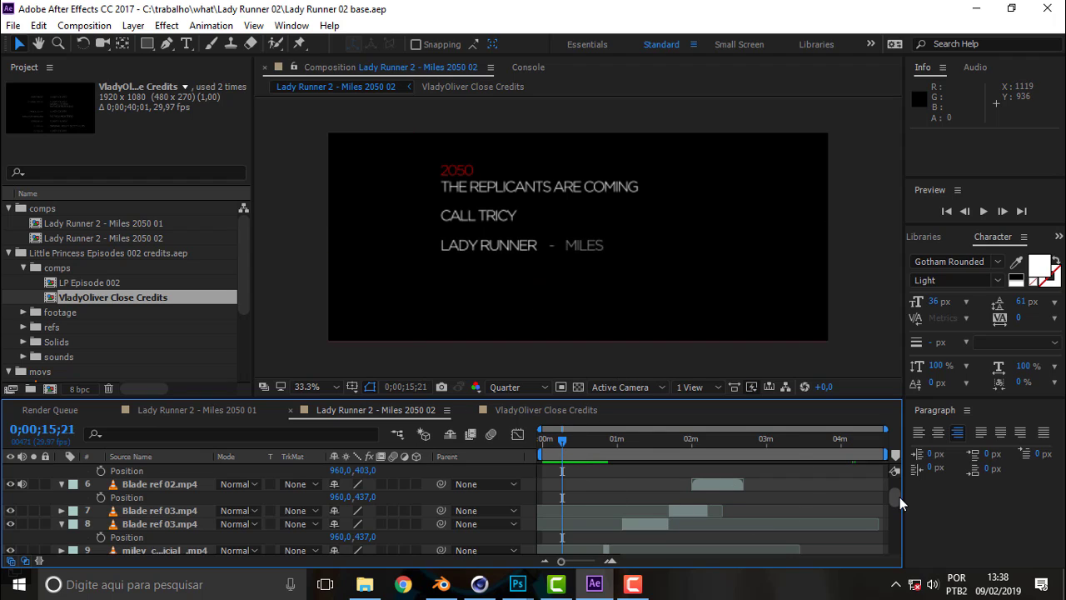
Collapse the audio level properties of layers 10 and 12 in the layer list
mouse_move(898, 496)
mouse_down()
mouse_move(898, 478)
mouse_move(898, 509)
mouse_move(898, 499)
mouse_up()
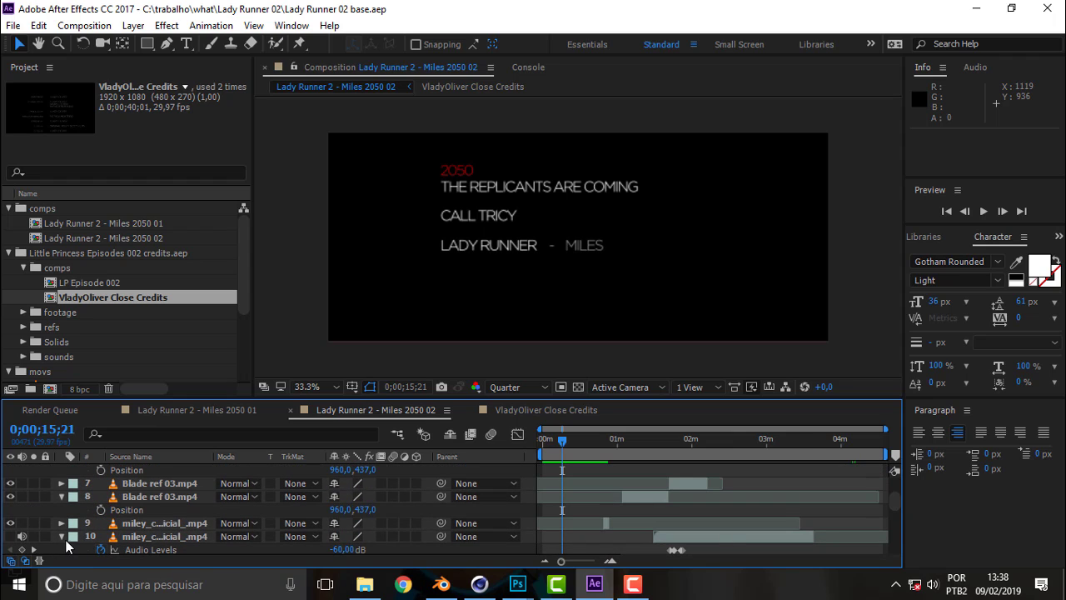
click(62, 536)
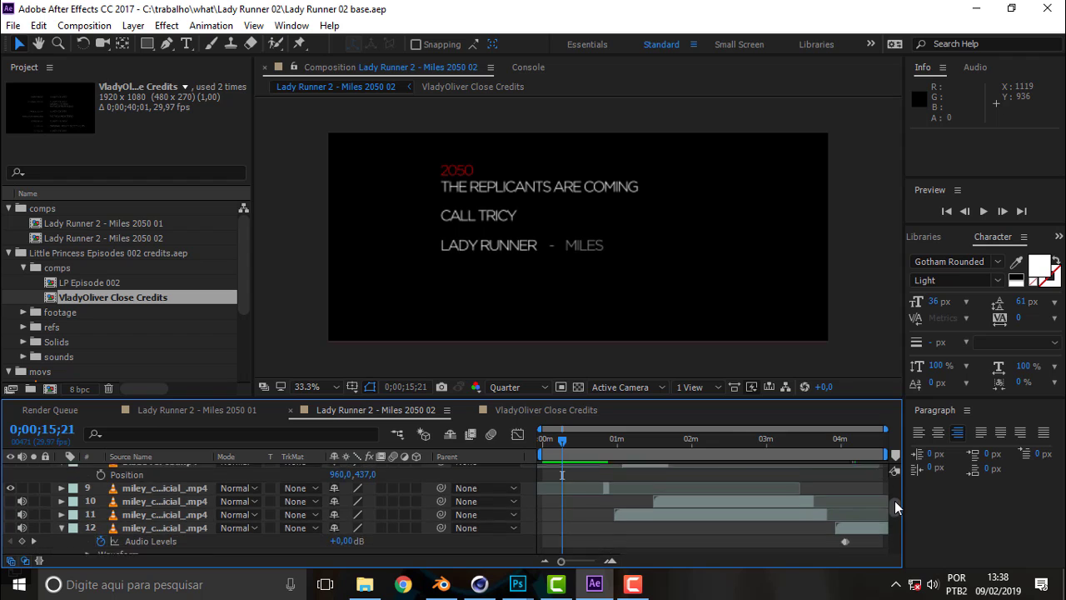
drag(897, 500, 893, 510)
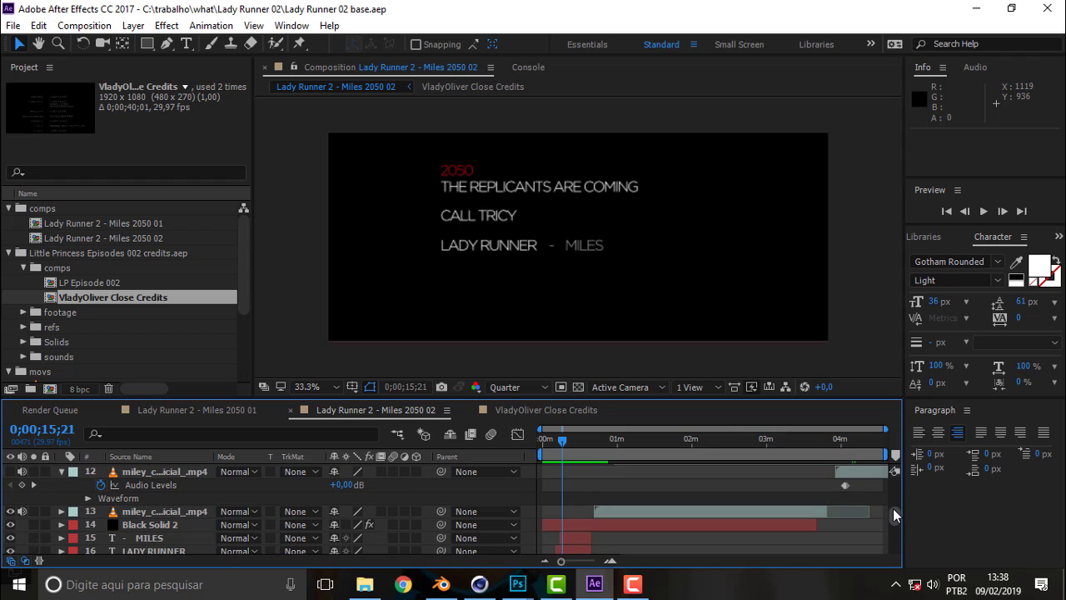
click(62, 471)
drag(897, 523, 892, 500)
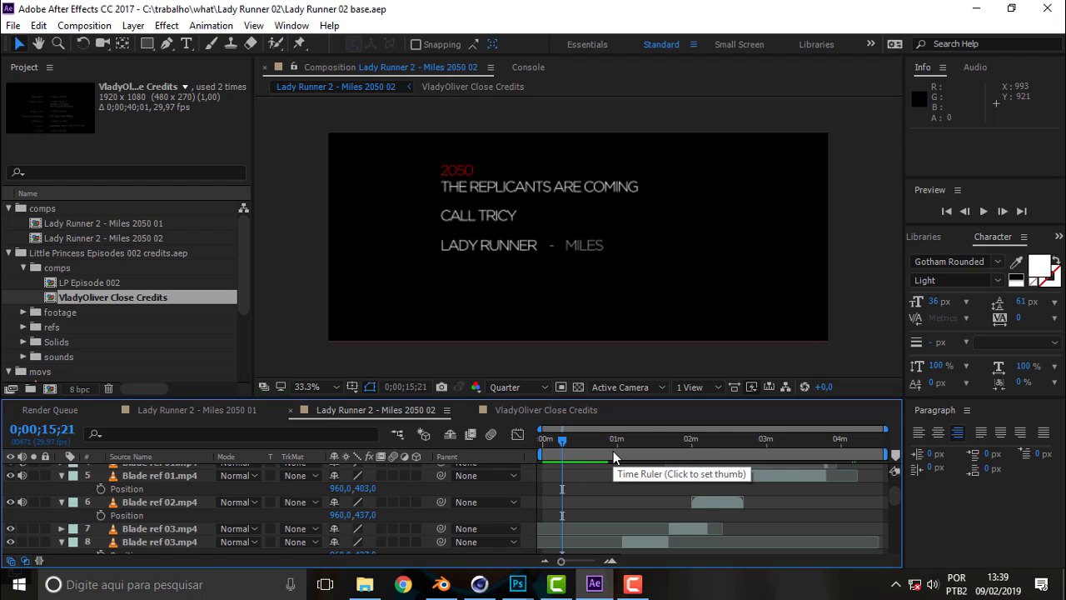
click(619, 458)
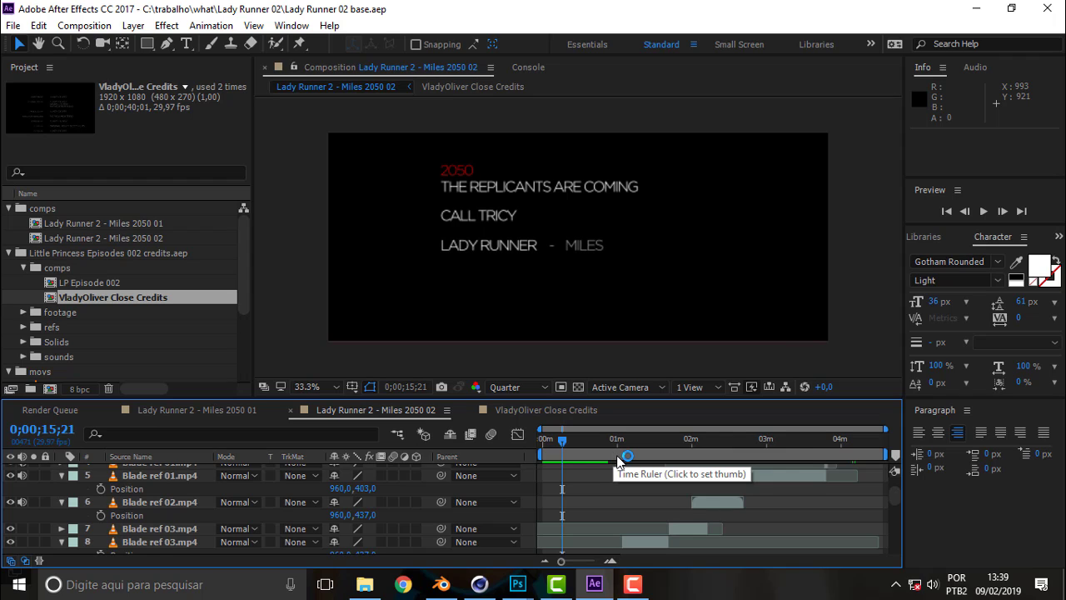